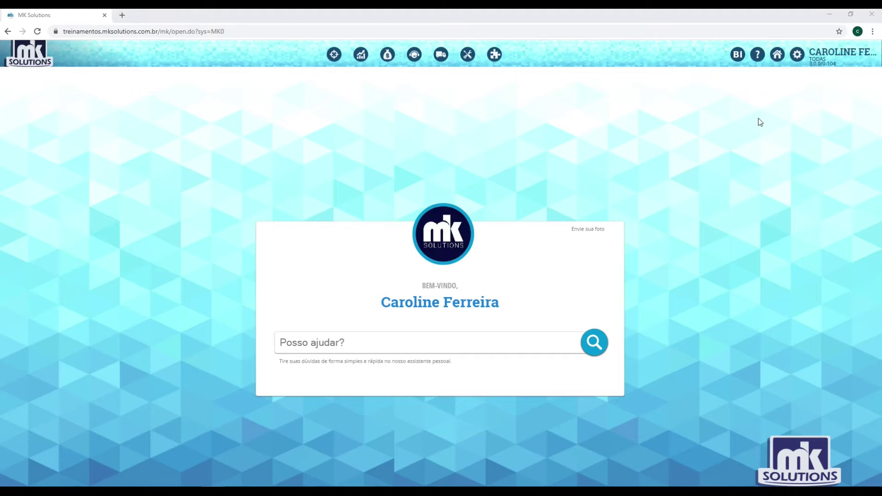
Step: Open the registered areas list in the CRM configuration settings
click(798, 55)
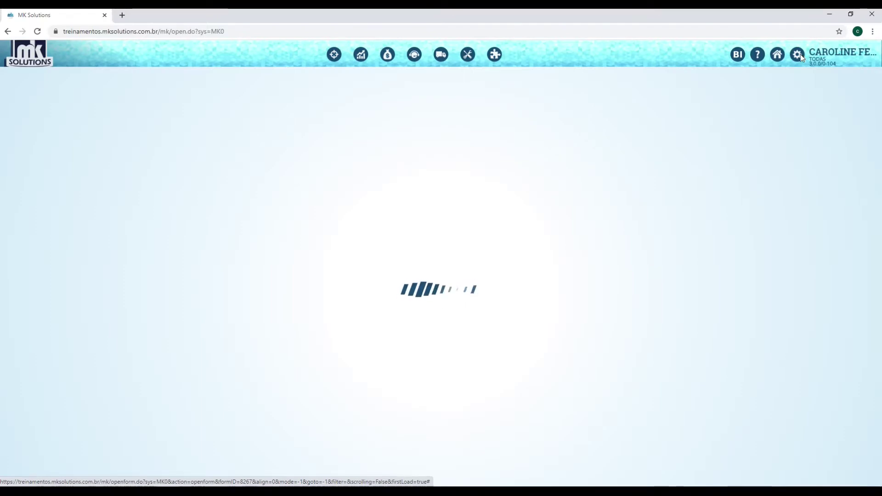
mouse_move(27, 154)
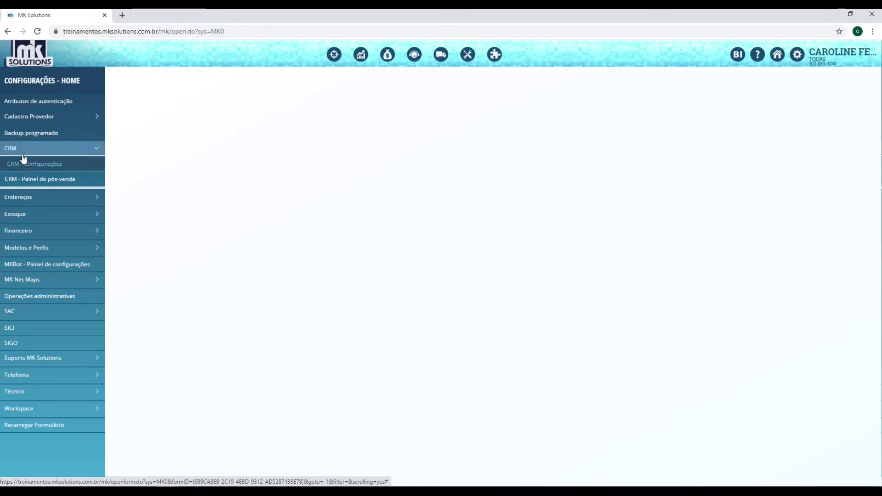
click(41, 164)
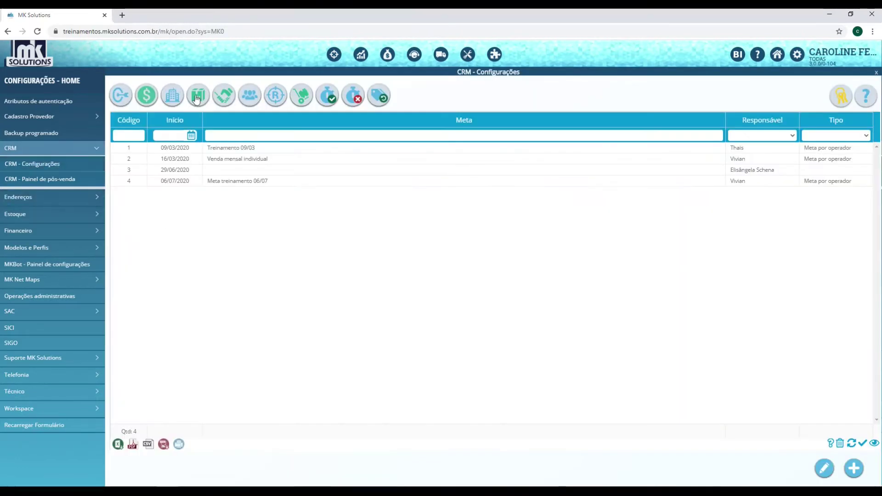
click(172, 98)
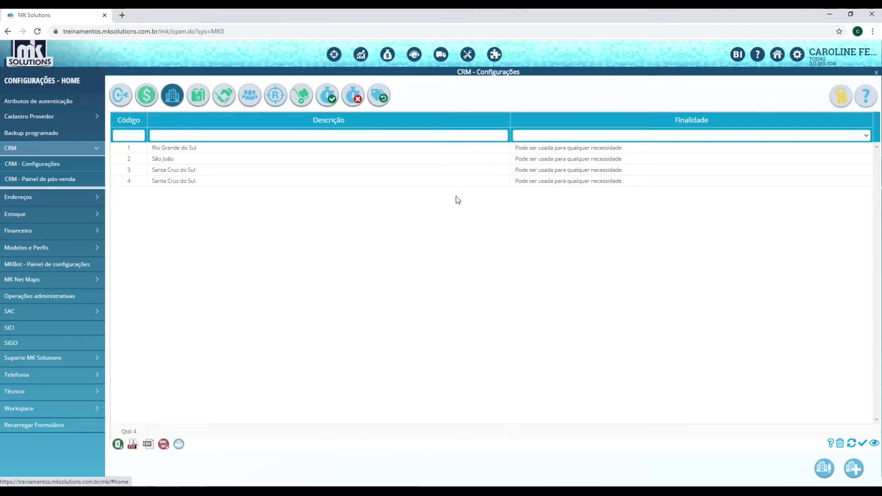
Step: Create a new area described as Santa Catarina with the purpose "Pode ser usada para qualquer necessidade"
click(853, 469)
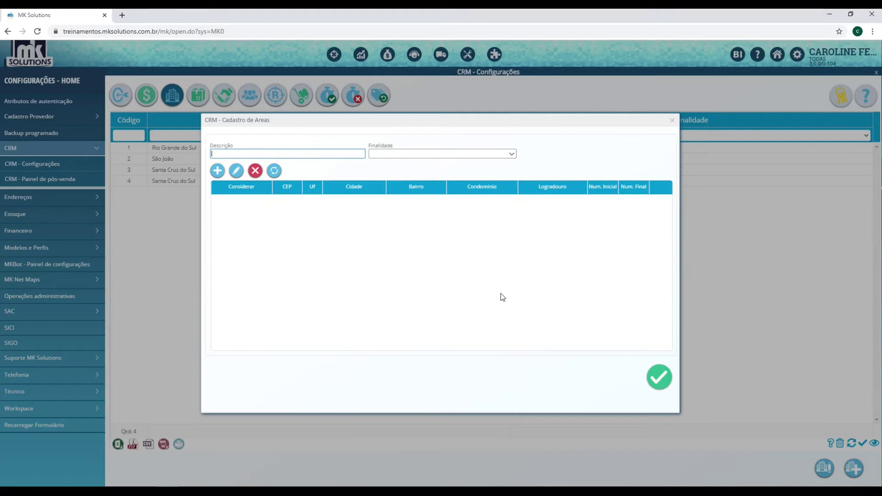
click(241, 155)
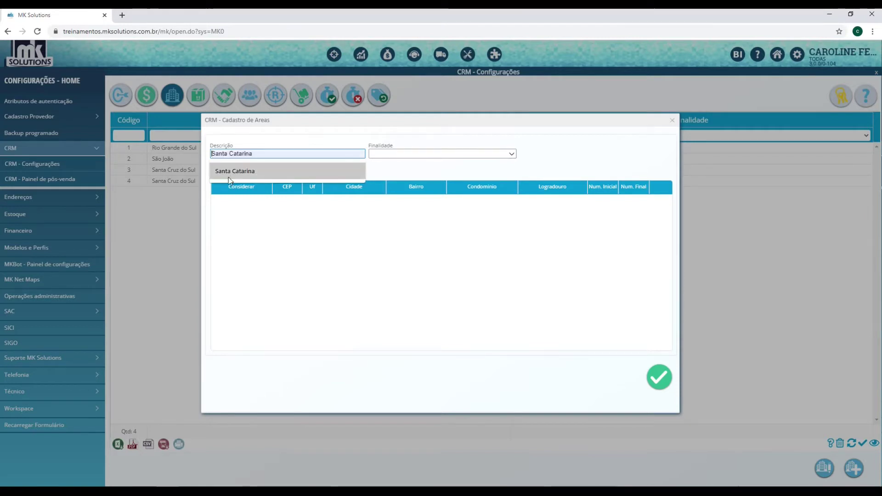
click(224, 174)
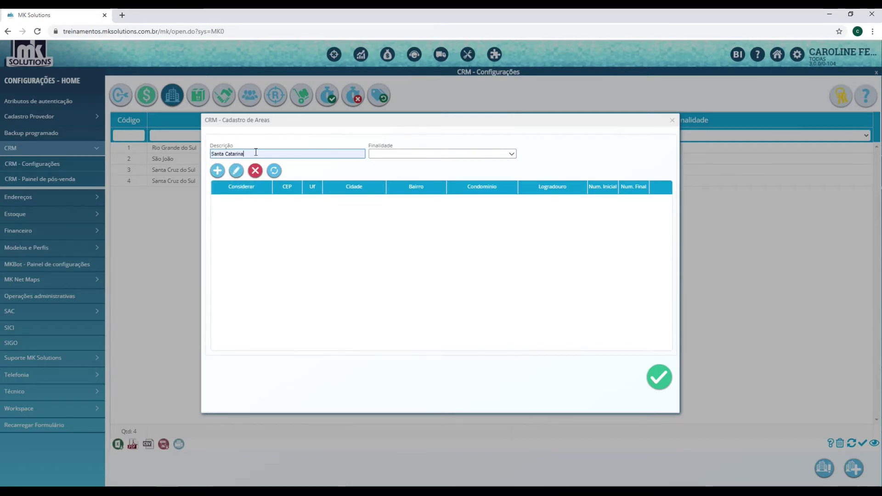
click(511, 154)
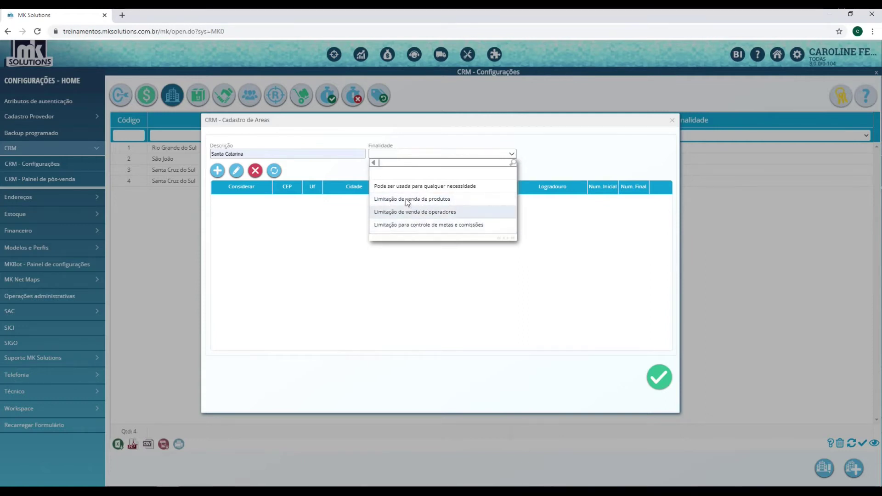
click(422, 187)
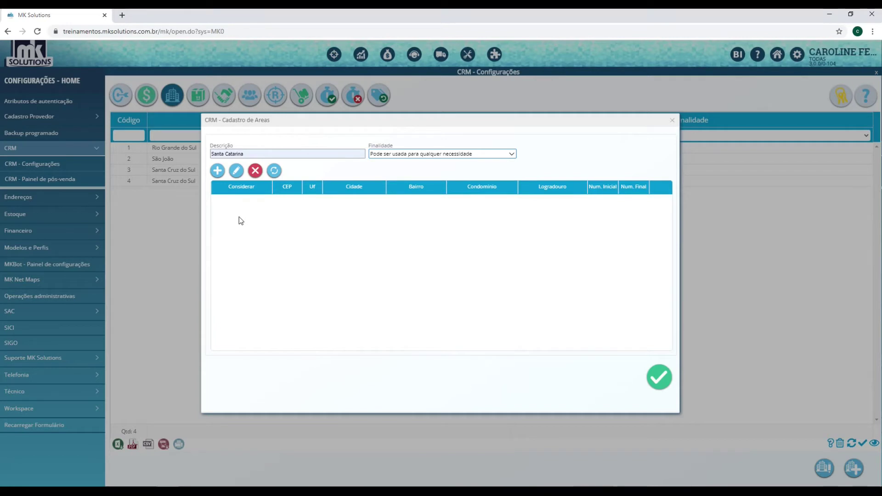
Step: Add a row to the Santa Catarina area that considers UF with the state SC, and save the area
click(217, 171)
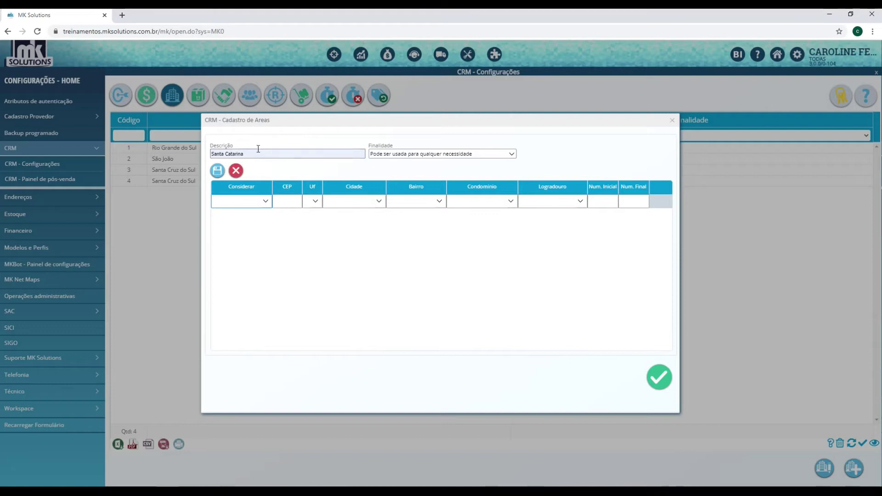
click(266, 202)
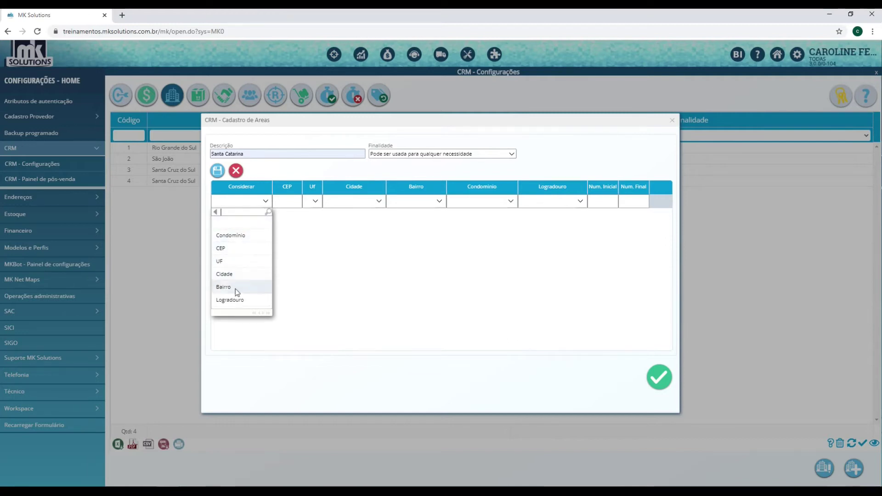
click(238, 262)
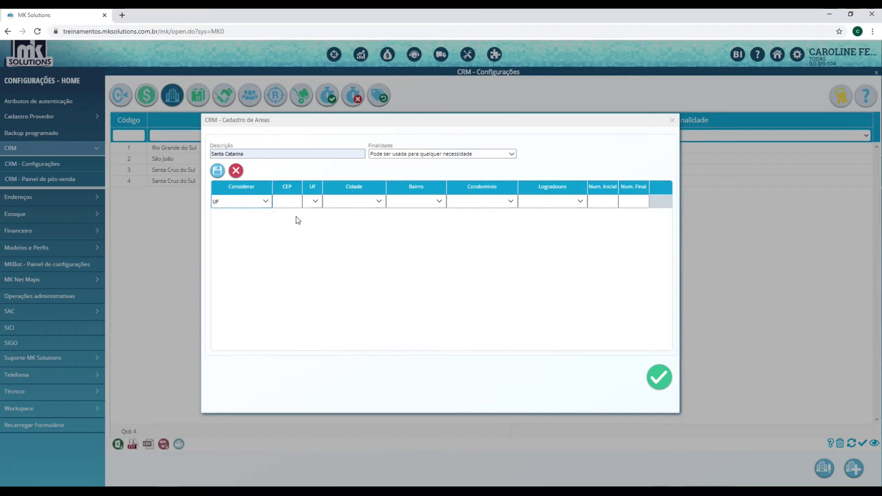
click(317, 204)
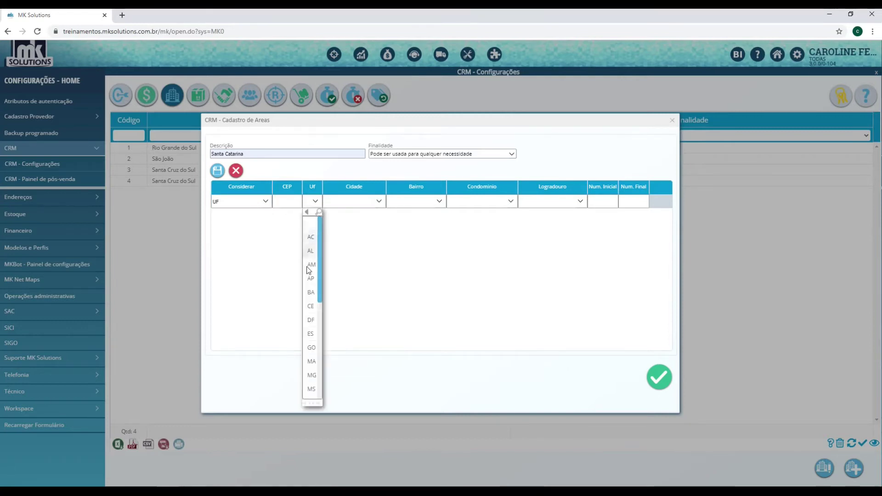
scroll(311, 370, down, 5)
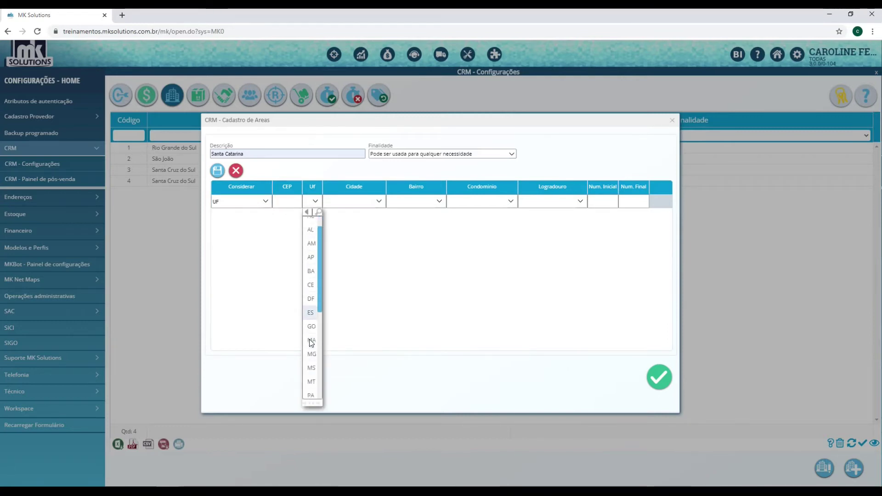
click(310, 349)
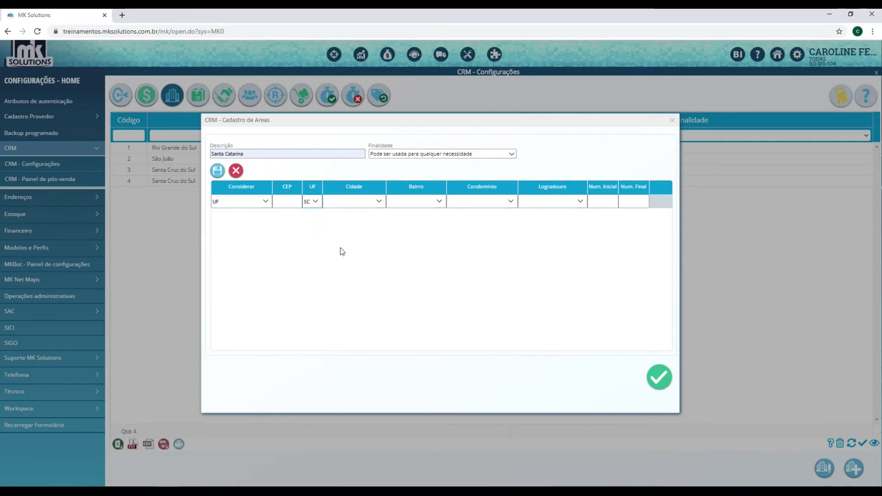
click(218, 171)
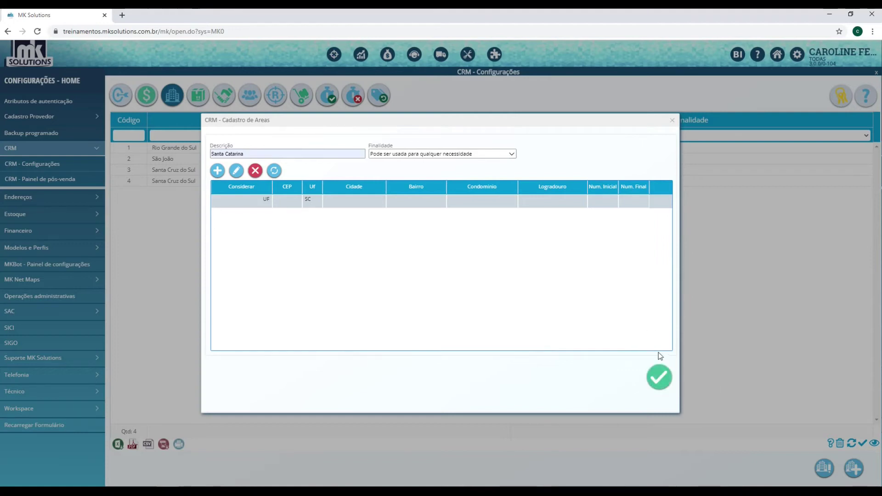
click(659, 377)
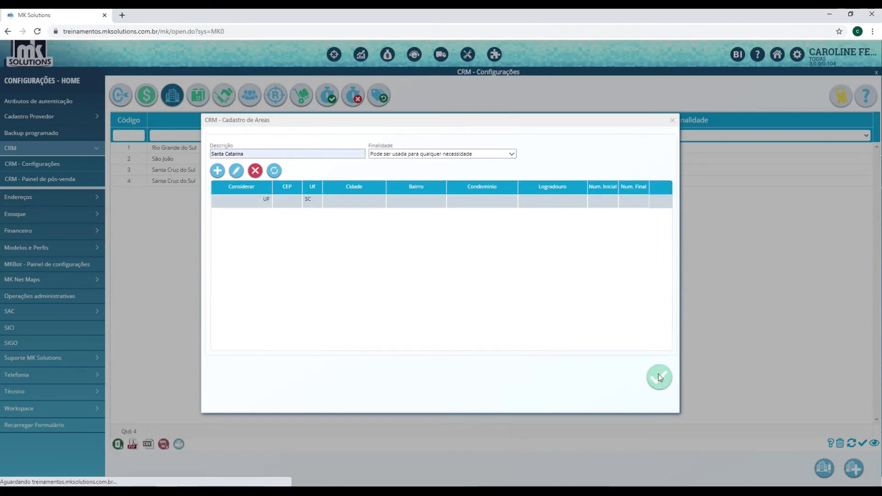
click(521, 83)
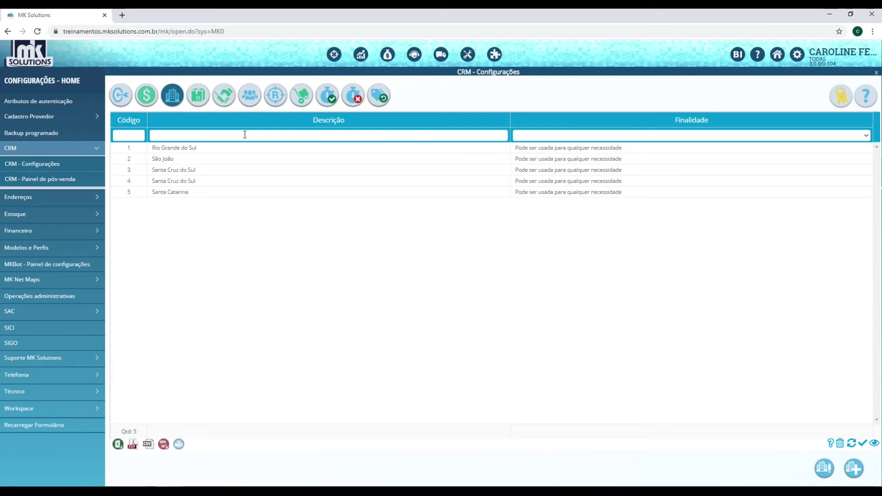
Step: Open the Santa Cruz do Sul area with code 4 for editing and add a row considering Bairro with UF RS
click(186, 182)
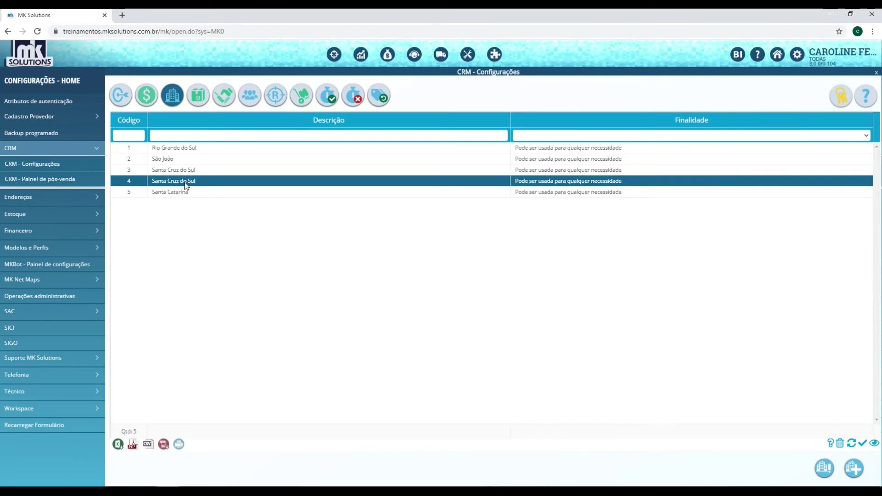
click(854, 470)
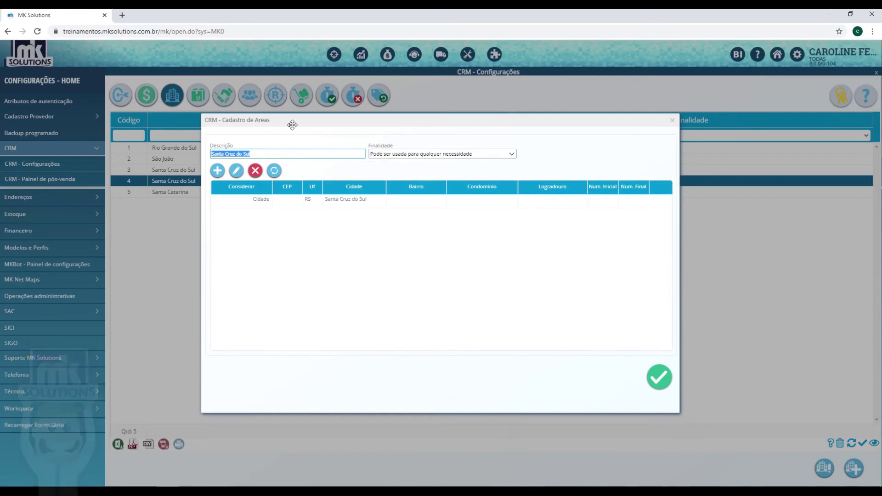
click(218, 174)
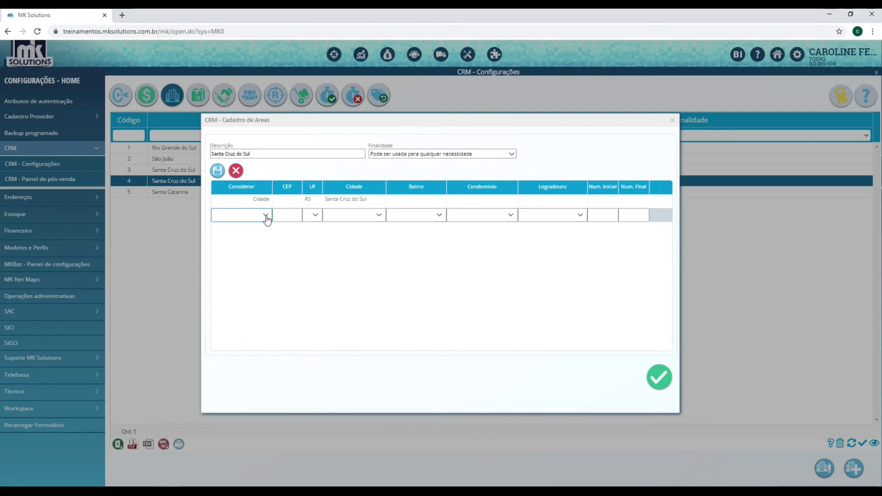
click(265, 216)
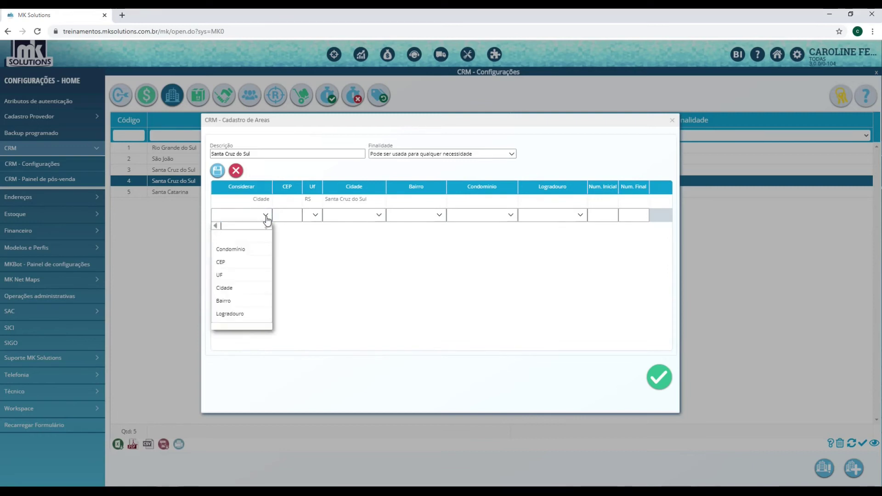
click(225, 300)
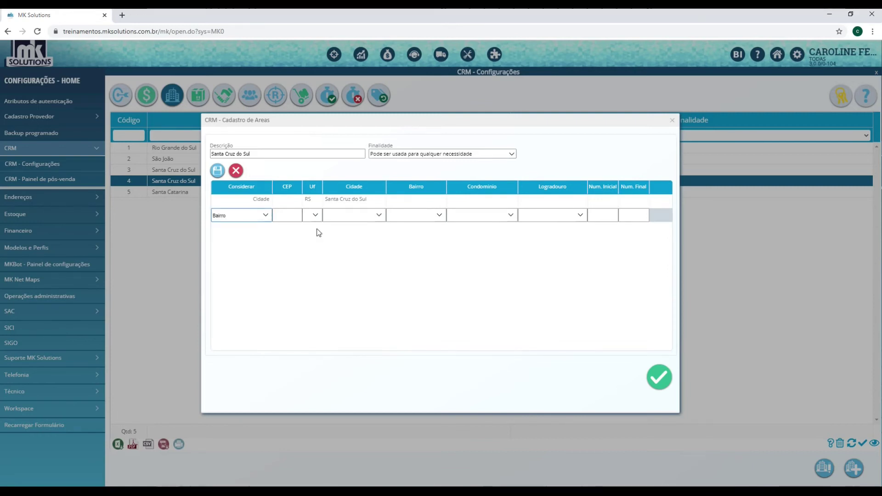
click(316, 216)
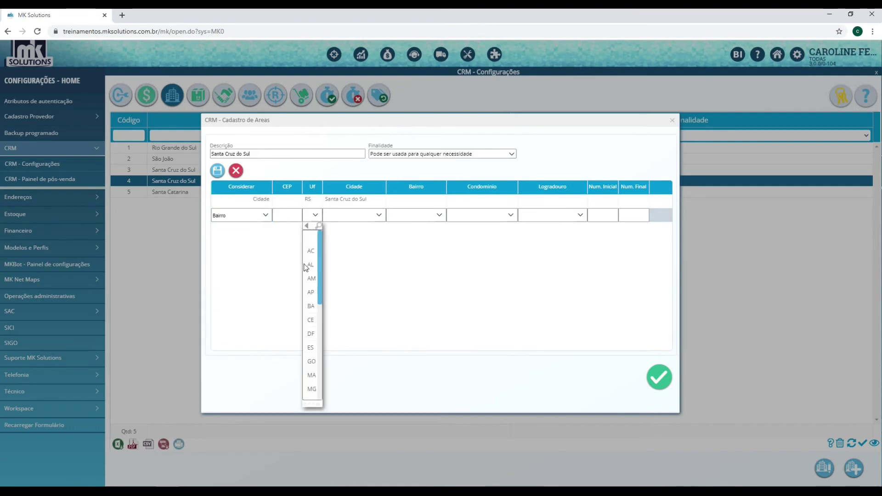
scroll(318, 349, down, 4)
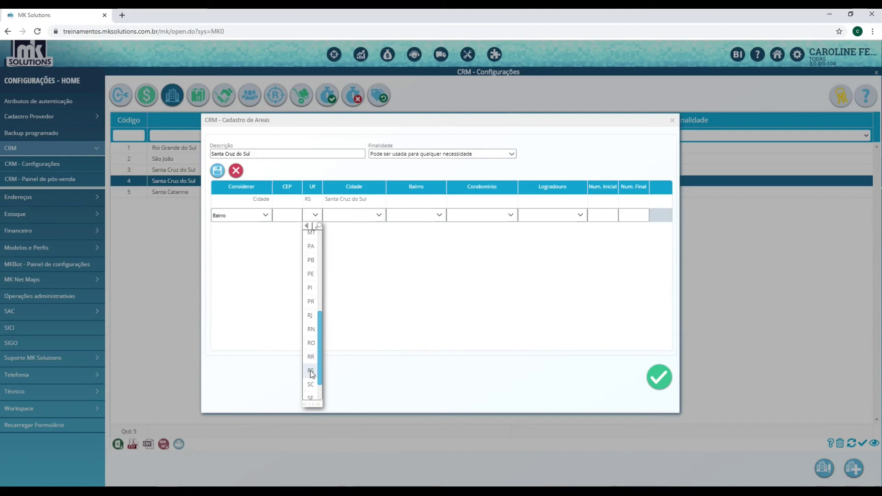
click(325, 352)
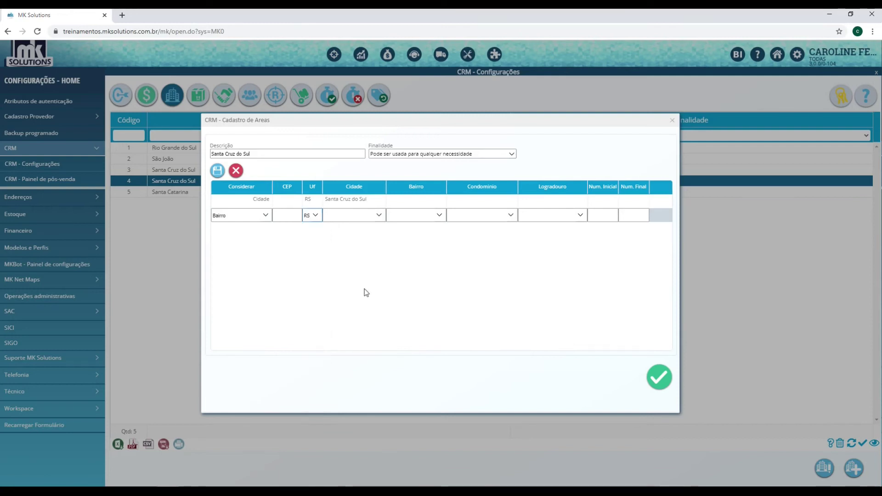
Step: Set the new row's city to Santa Cruz do Sul and its neighbourhood to Higienópolis, and save the area
click(380, 216)
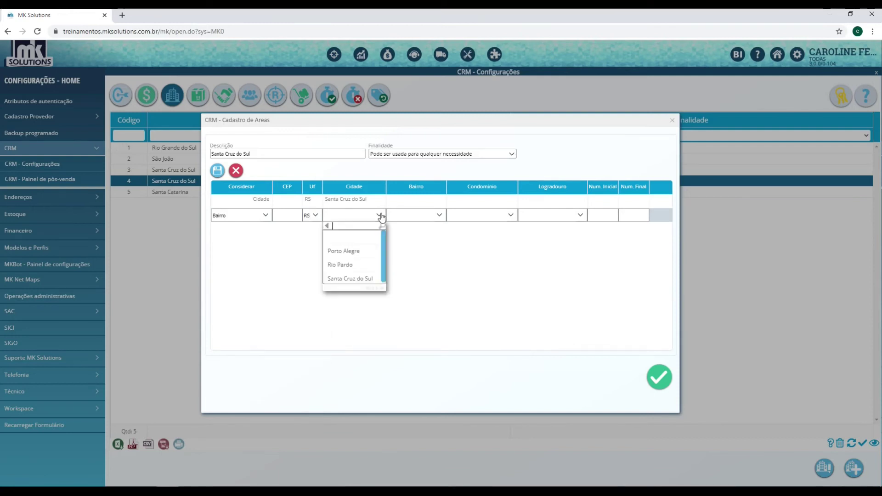
click(350, 278)
click(441, 216)
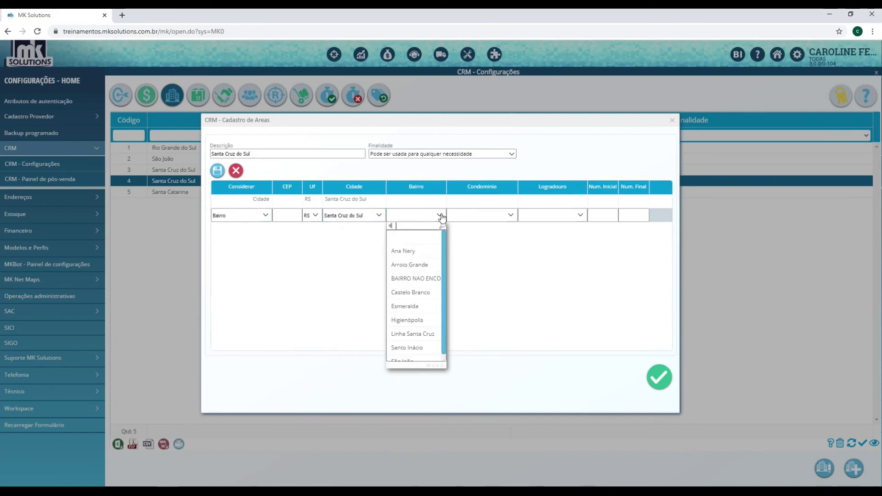
click(417, 323)
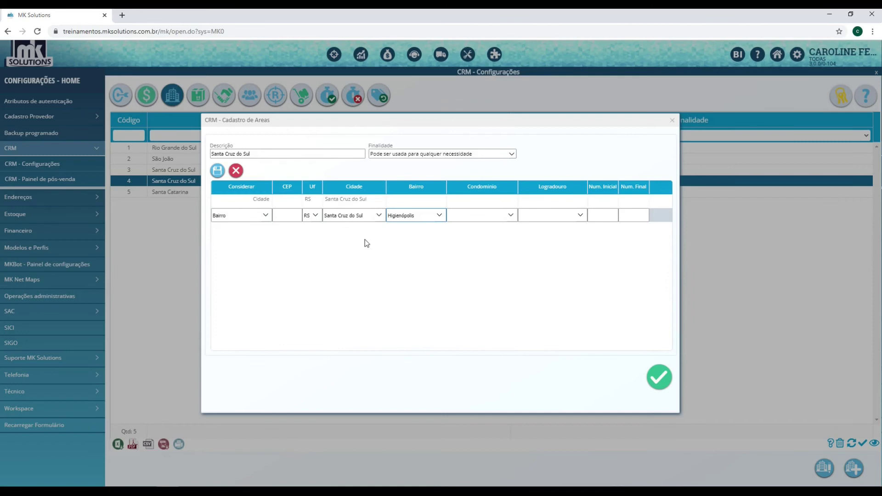
click(218, 170)
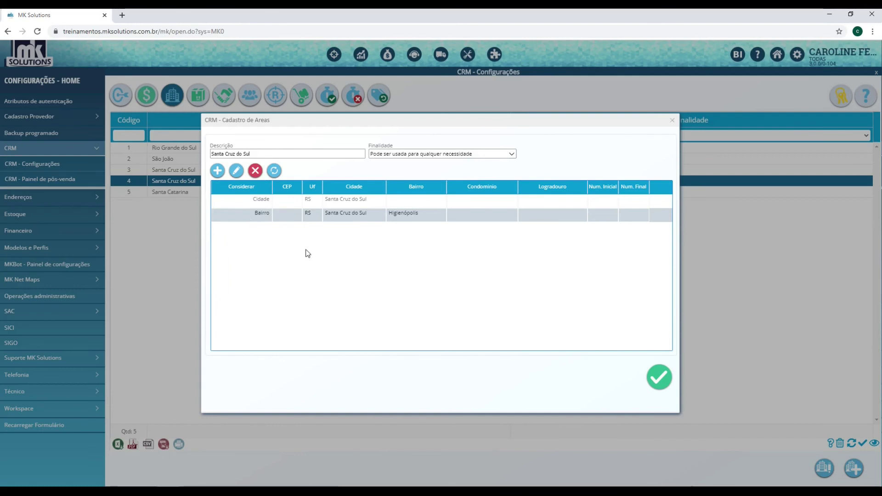
click(657, 379)
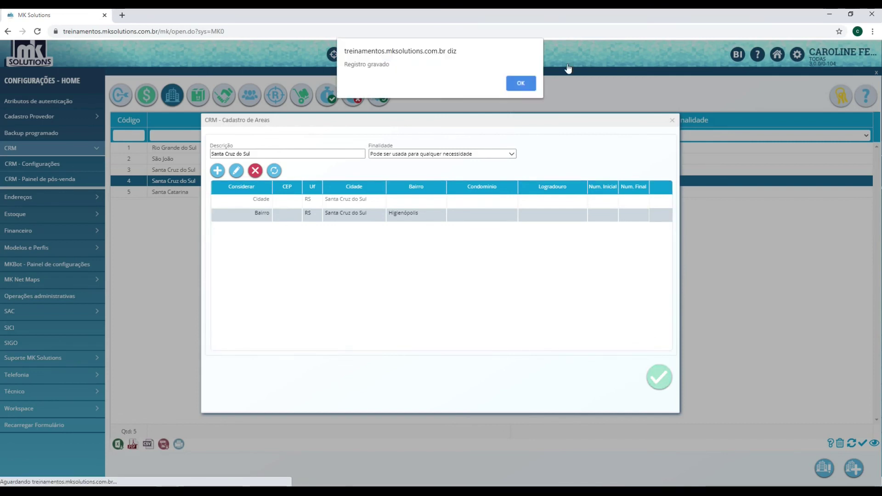
click(528, 85)
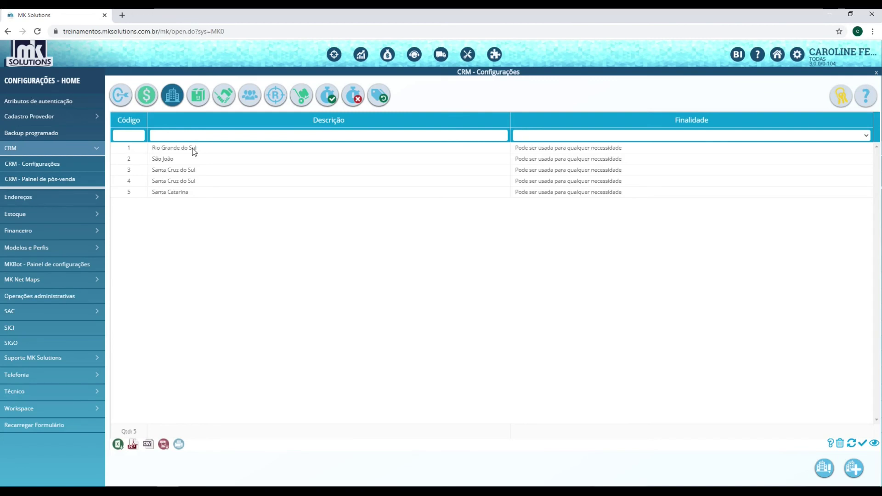